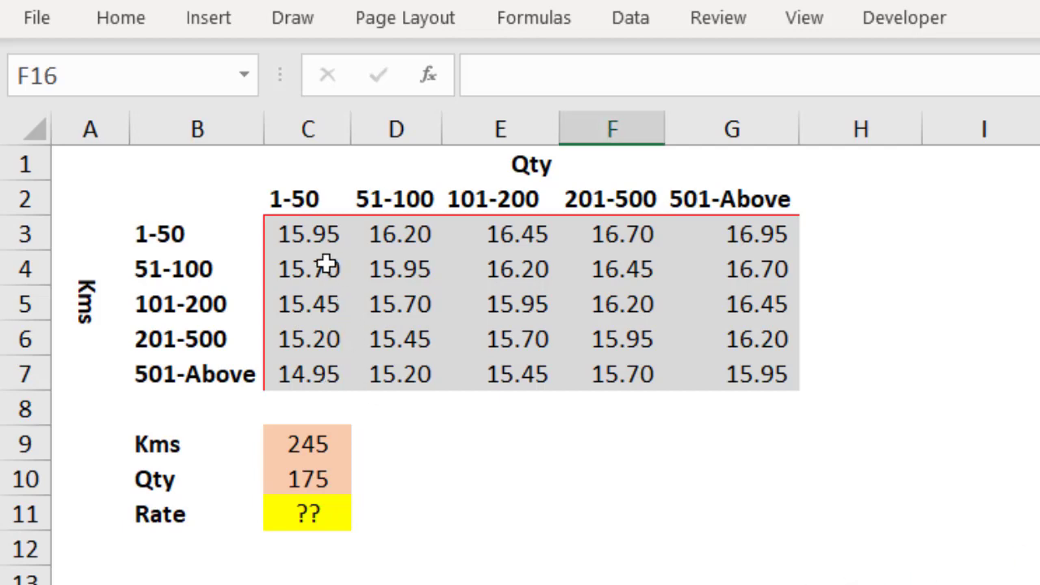
- Highlight the rate block, the Kms ranges in column B and the Qty range headers in turn
drag(298, 227, 726, 365)
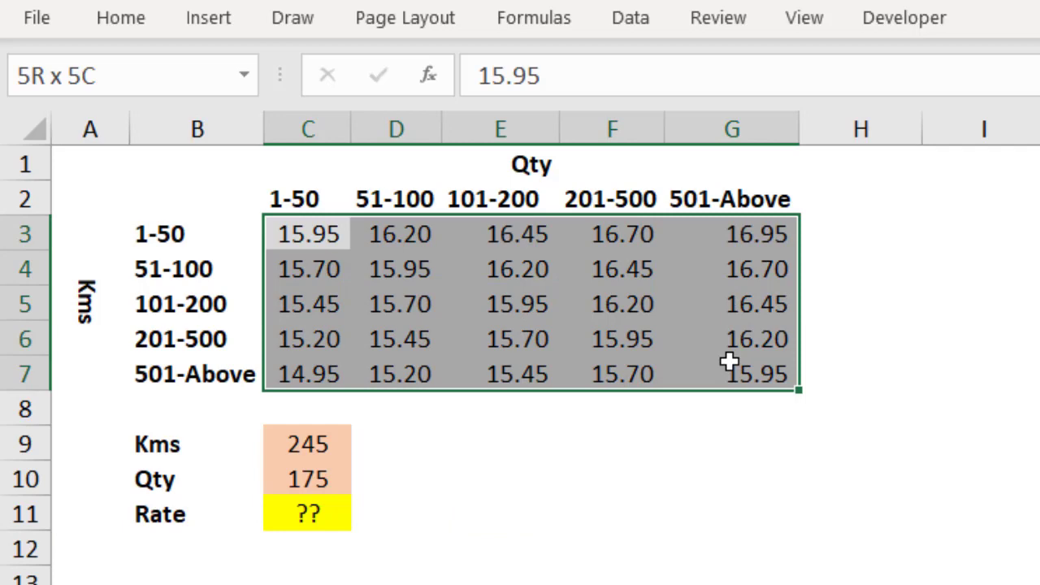
click(553, 542)
drag(172, 244, 191, 375)
click(465, 481)
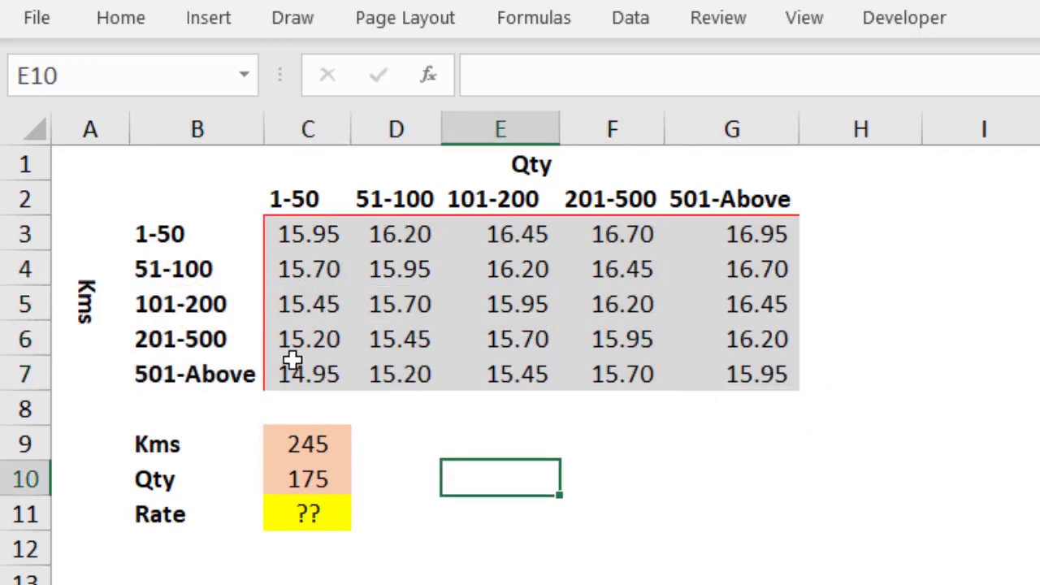
click(305, 201)
drag(305, 201, 735, 202)
drag(512, 407, 538, 437)
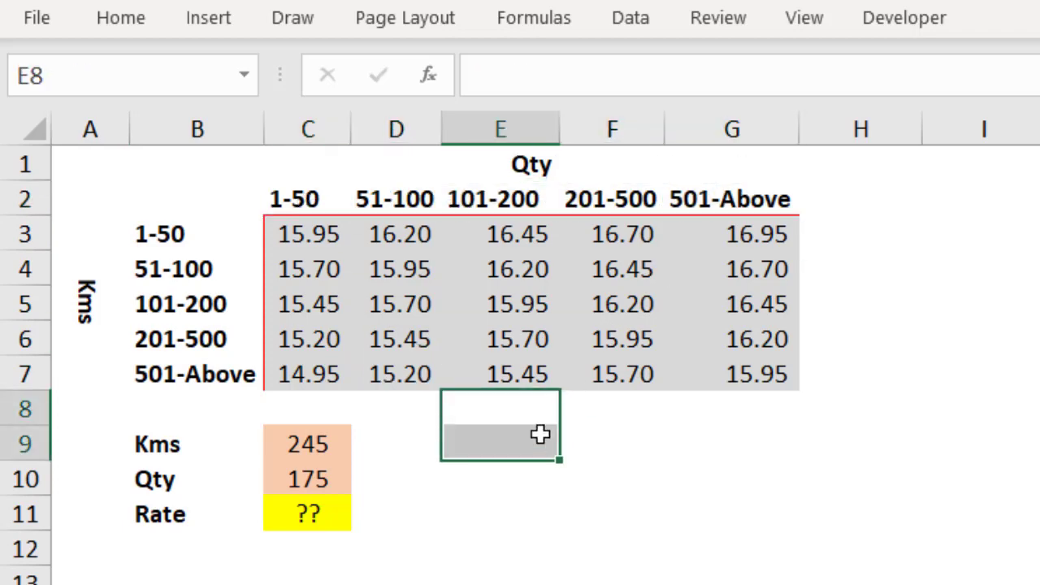
click(509, 508)
- Change the Kms input from 245 to 425 and the Qty input to 235
click(309, 457)
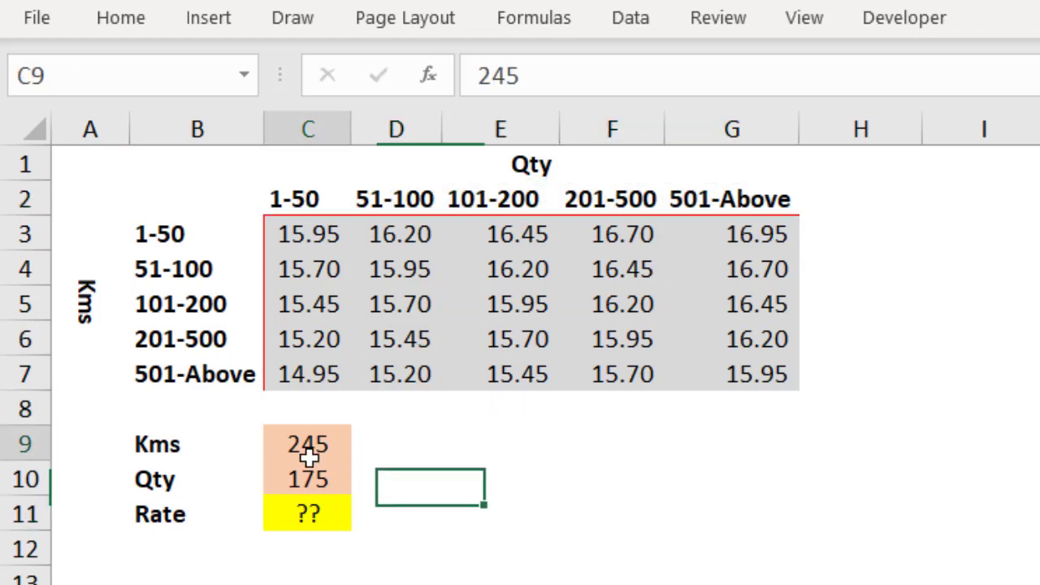
text(4)
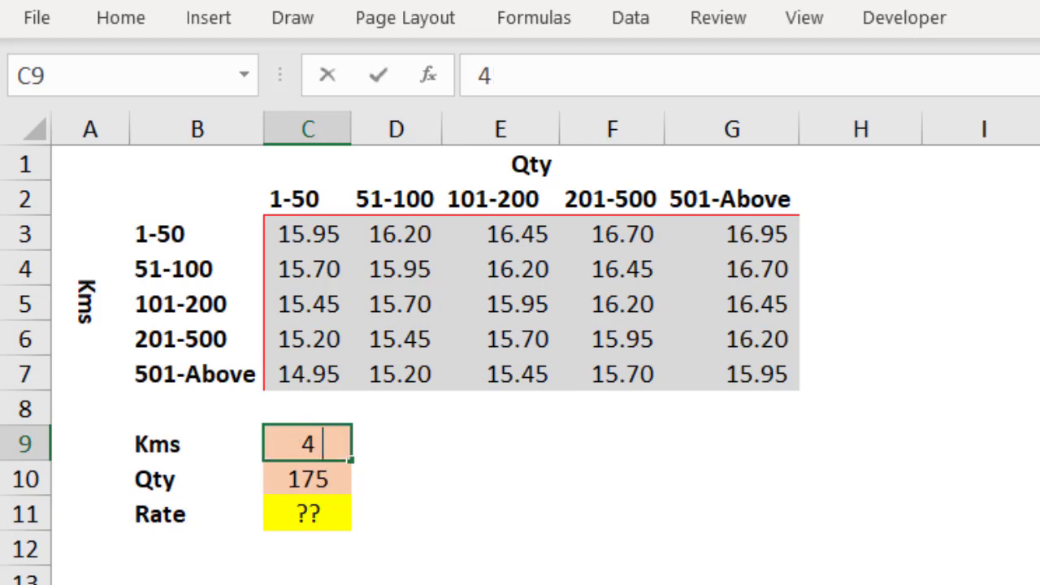
text(25)
key(Return)
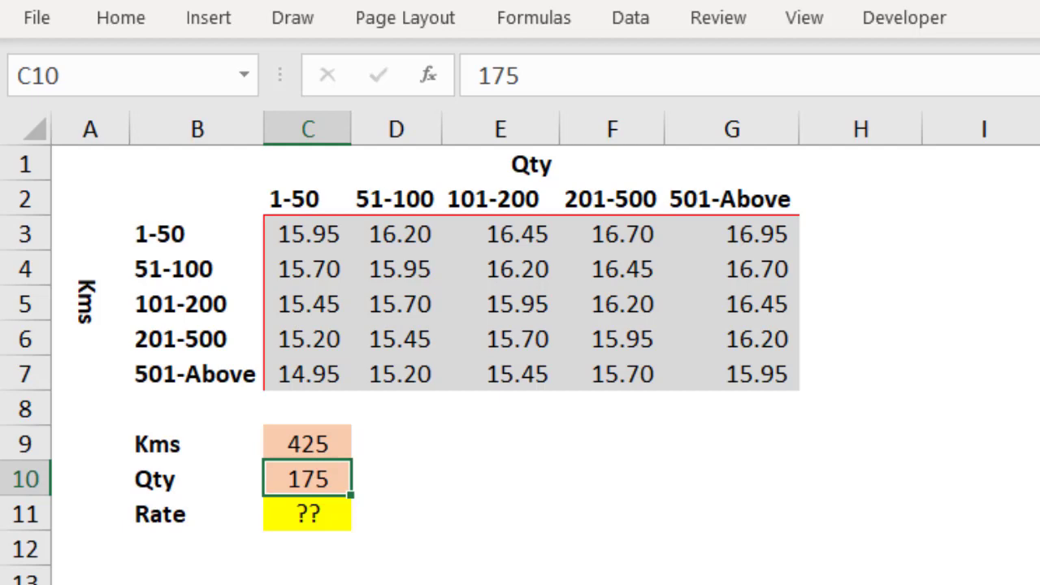
text(235)
key(Return)
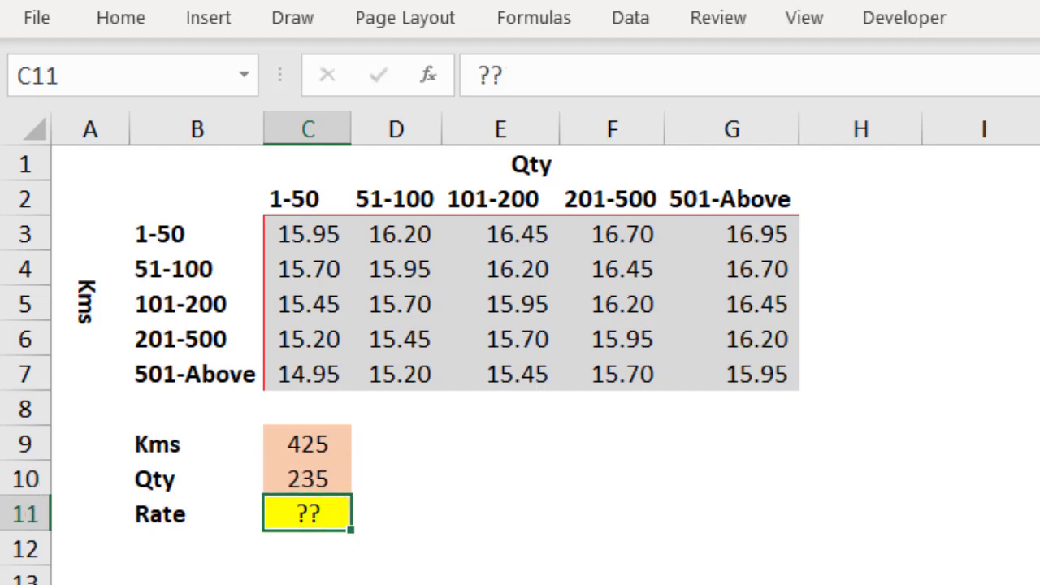
- Highlight the 201-500 Kms row and 201-500 Qty column to show their intersecting rate
click(323, 446)
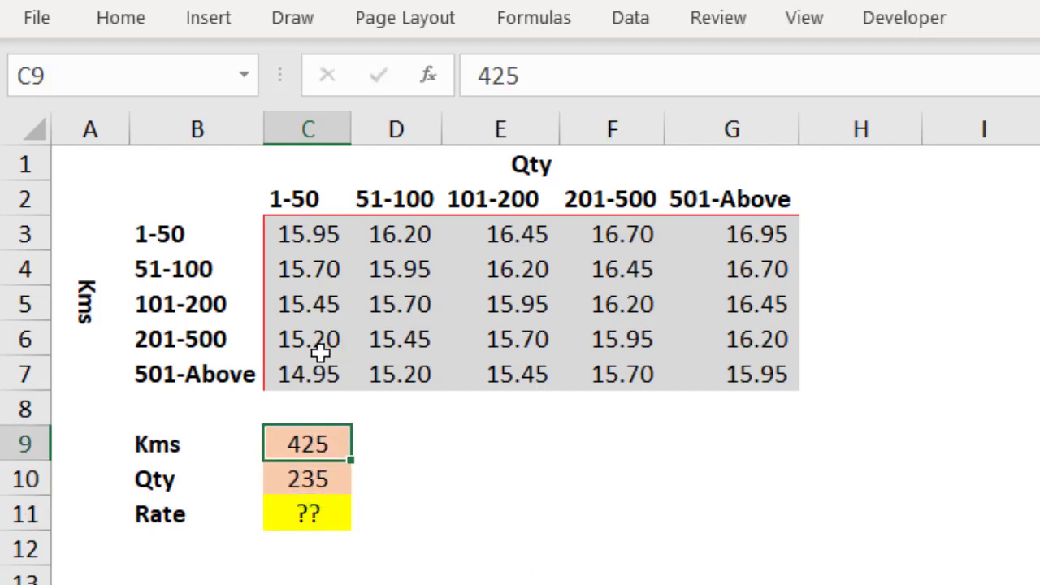
drag(302, 341, 746, 329)
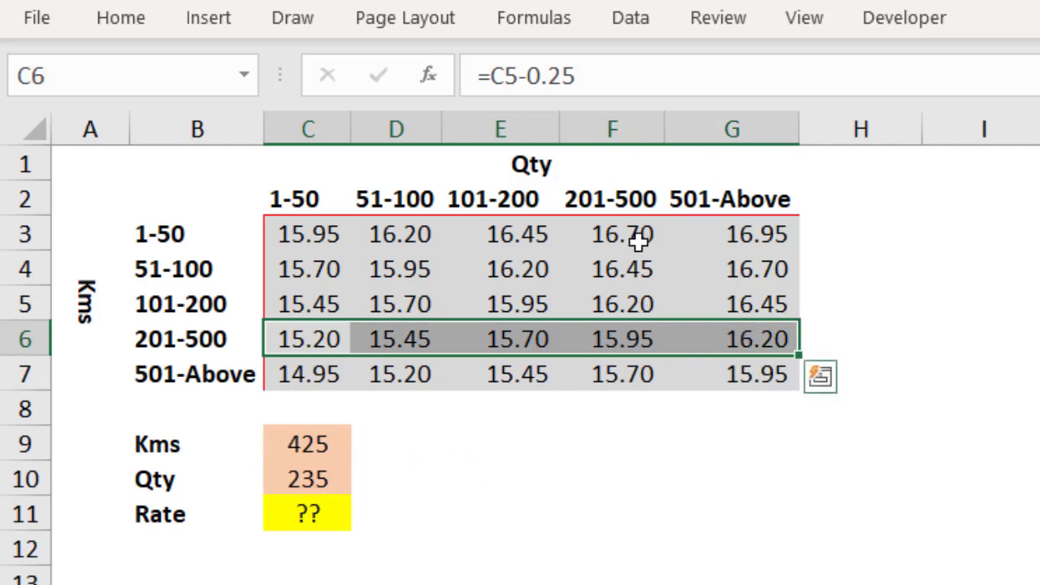
drag(638, 236, 624, 386)
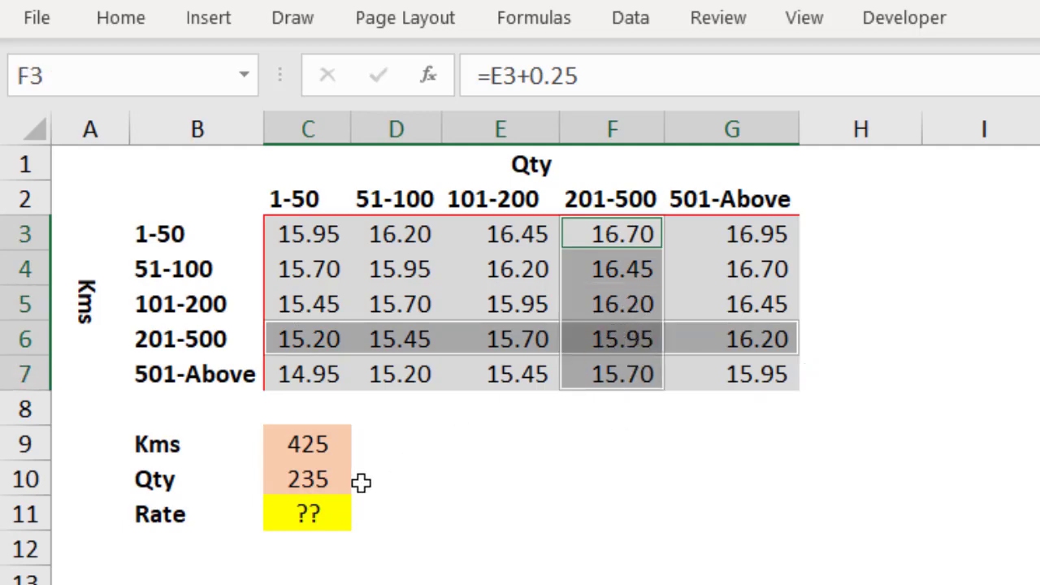
- Enter 135 as the Kms input and 185 as the Qty input
click(332, 448)
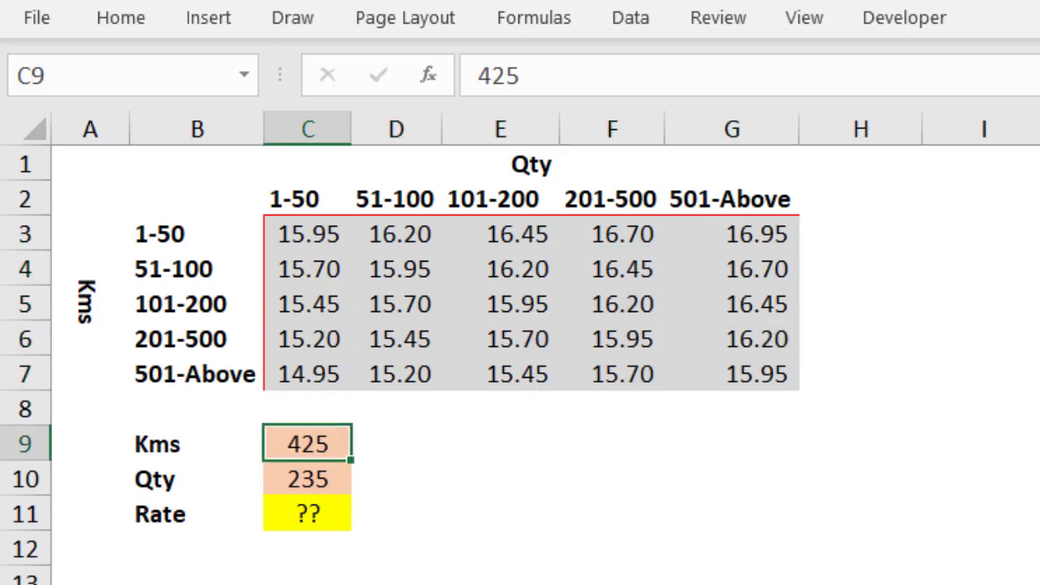
text(135)
key(Return)
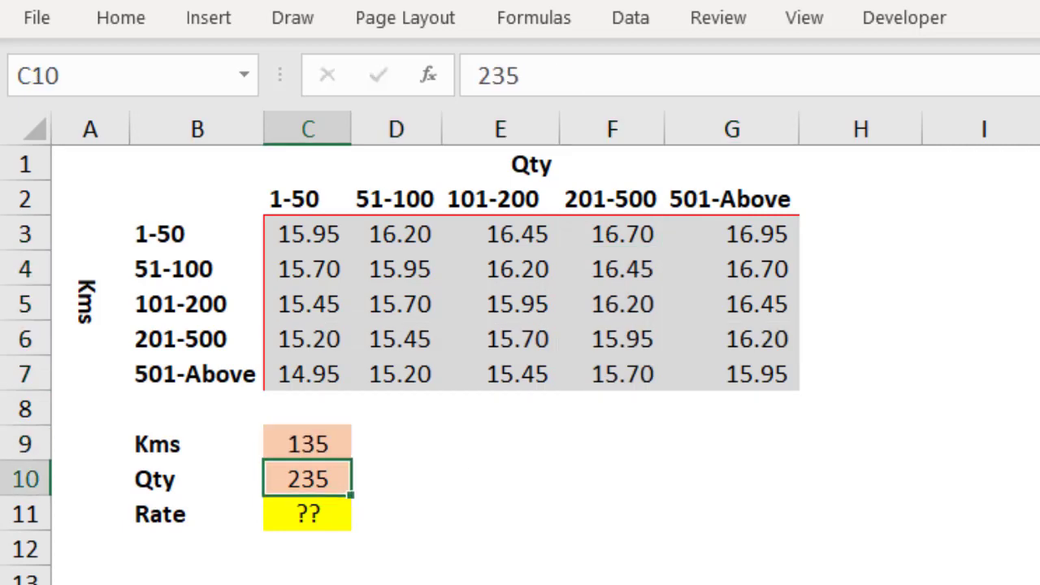
text(185)
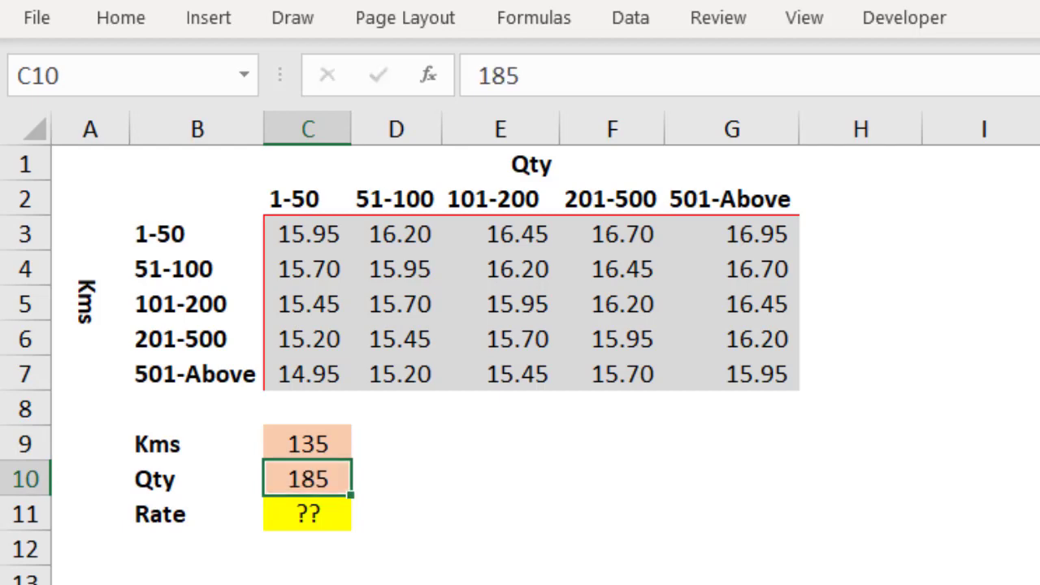
key(Return)
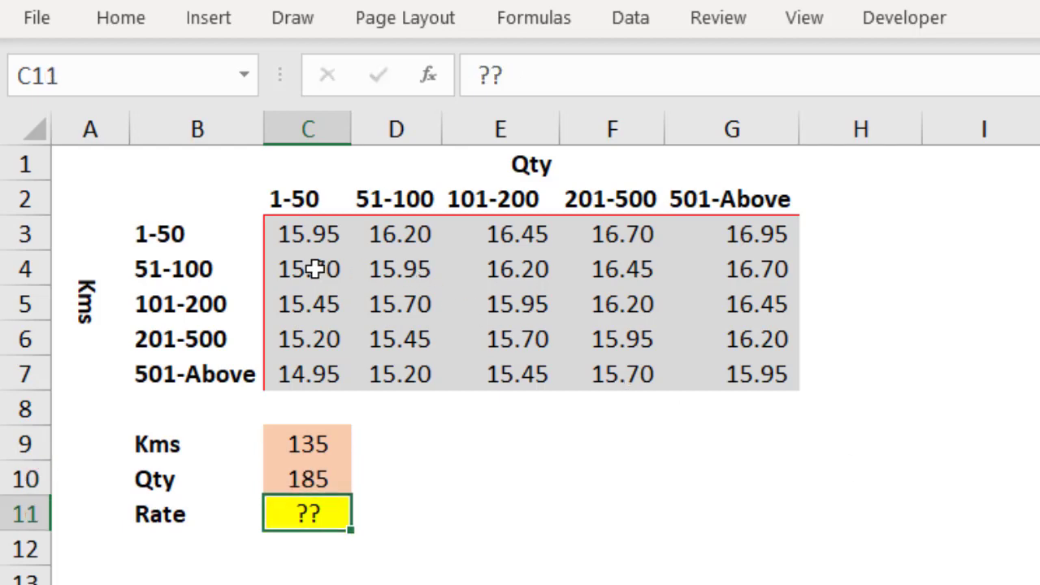
- Highlight the 101-200 Kms row and 101-200 Qty column of rates
drag(333, 303, 746, 313)
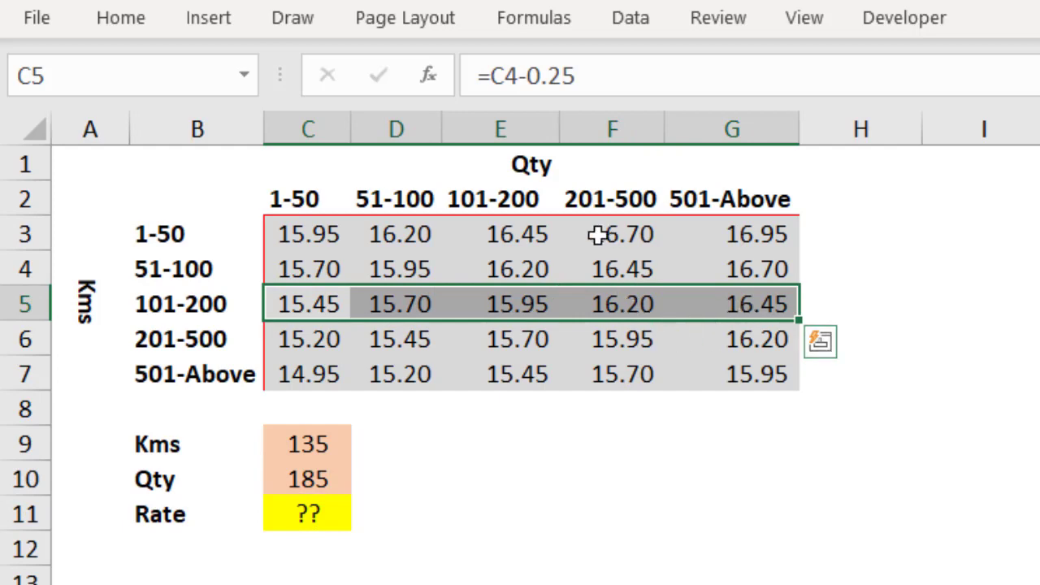
click(531, 232)
drag(528, 260, 518, 369)
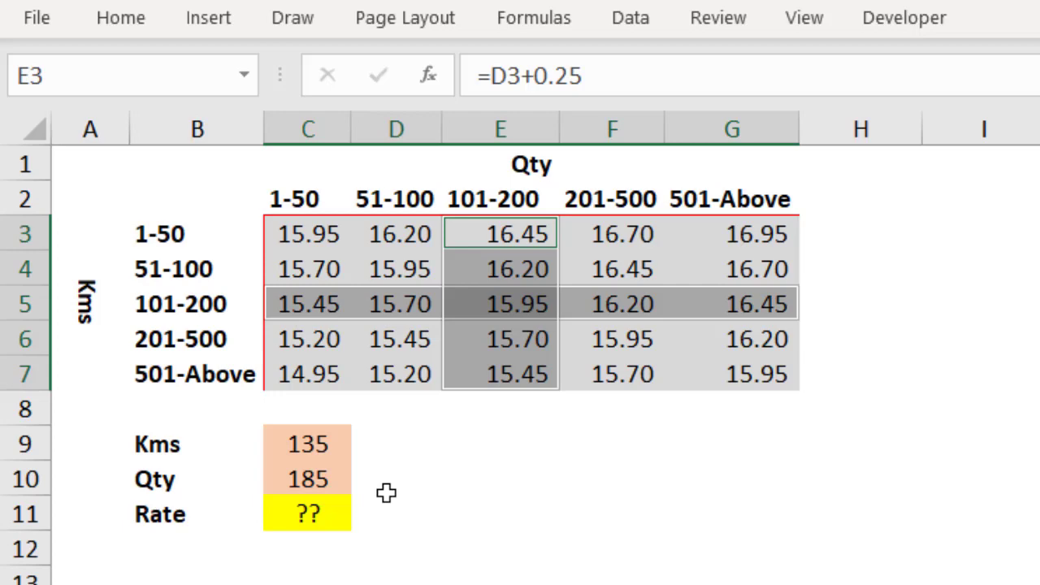
click(480, 455)
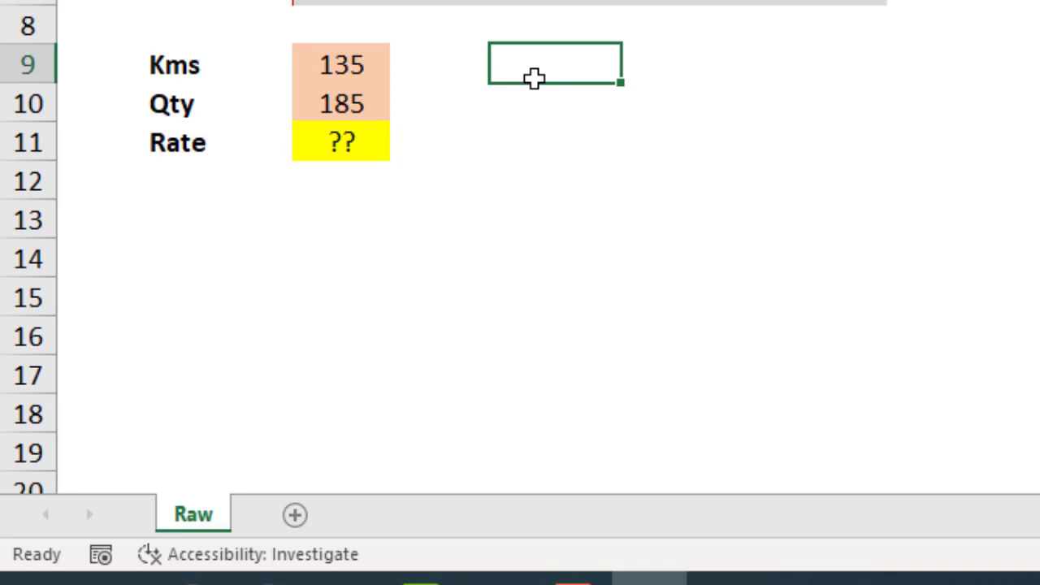
- Enter the heading 'Methods' and below it '1. INDEX() & MATCH()', fixing the MATHC typo
text(Methods)
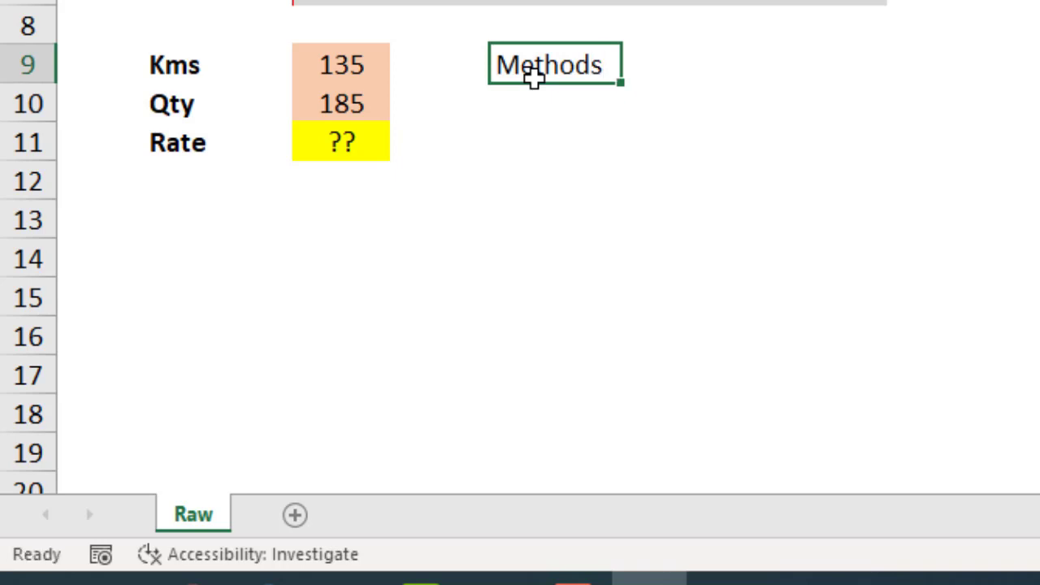
key(Return)
text(1)
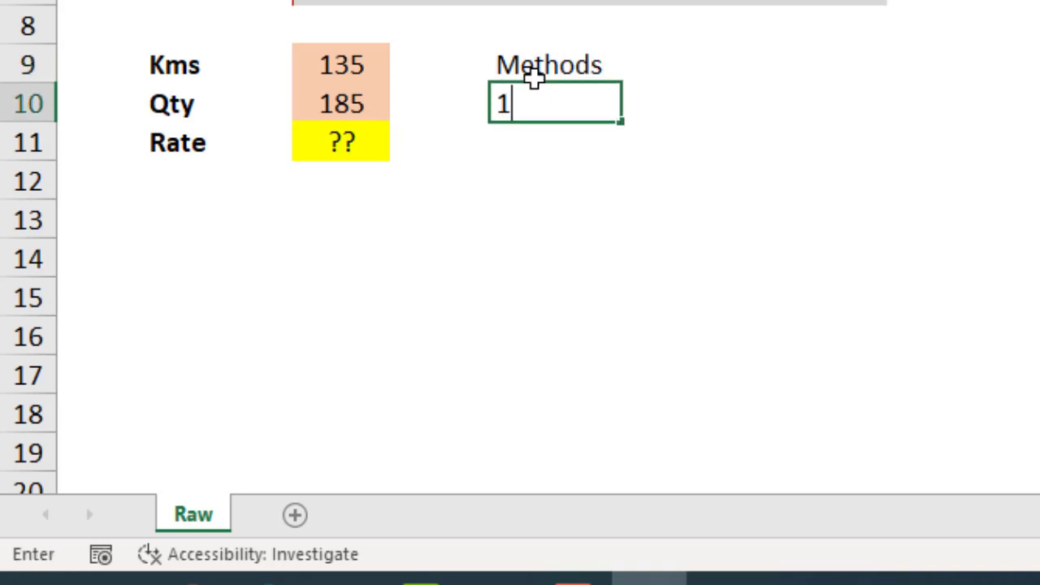
text(. INDEX)
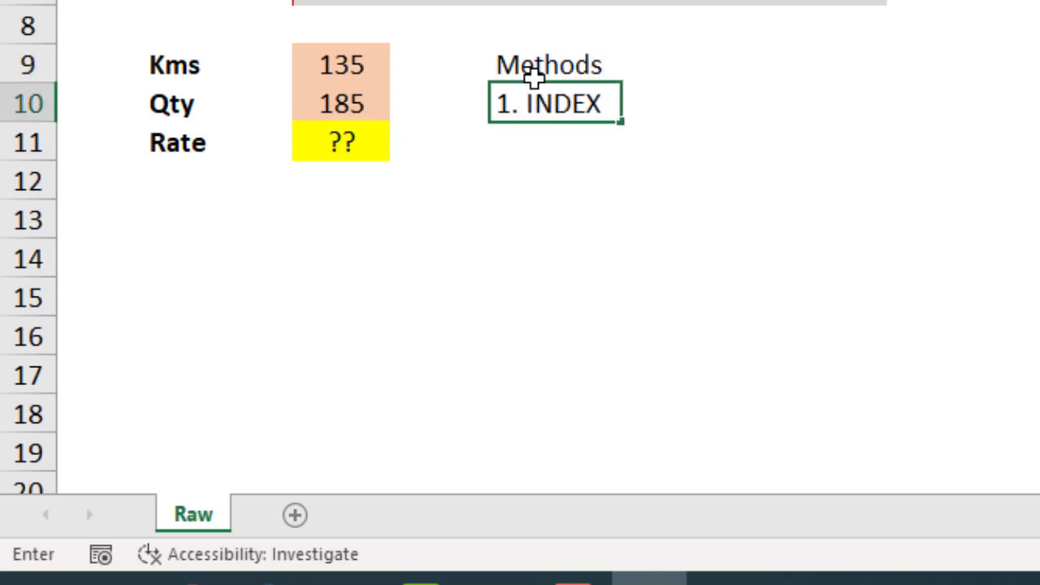
text(() & )
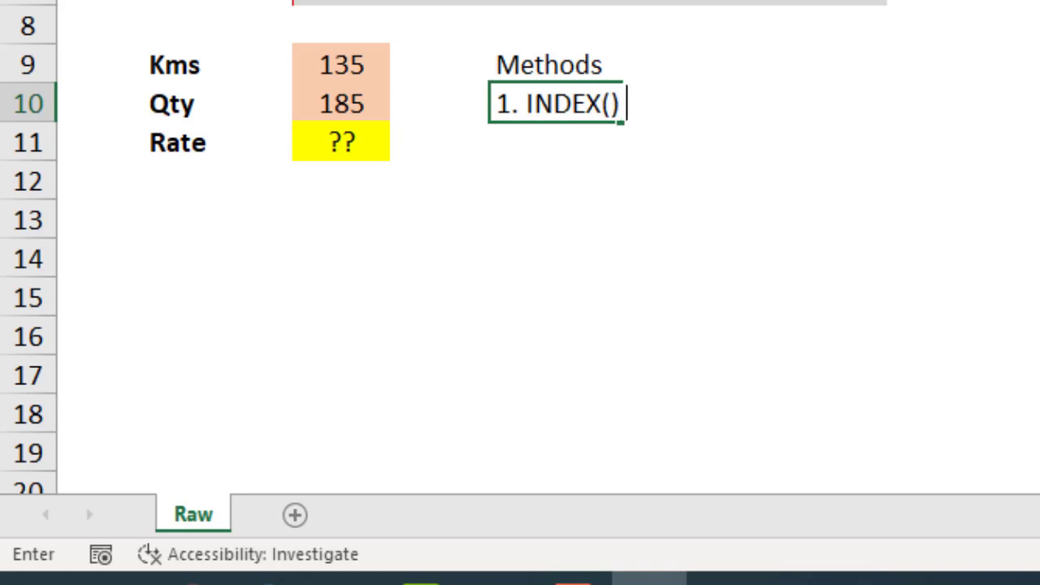
text(MATH)
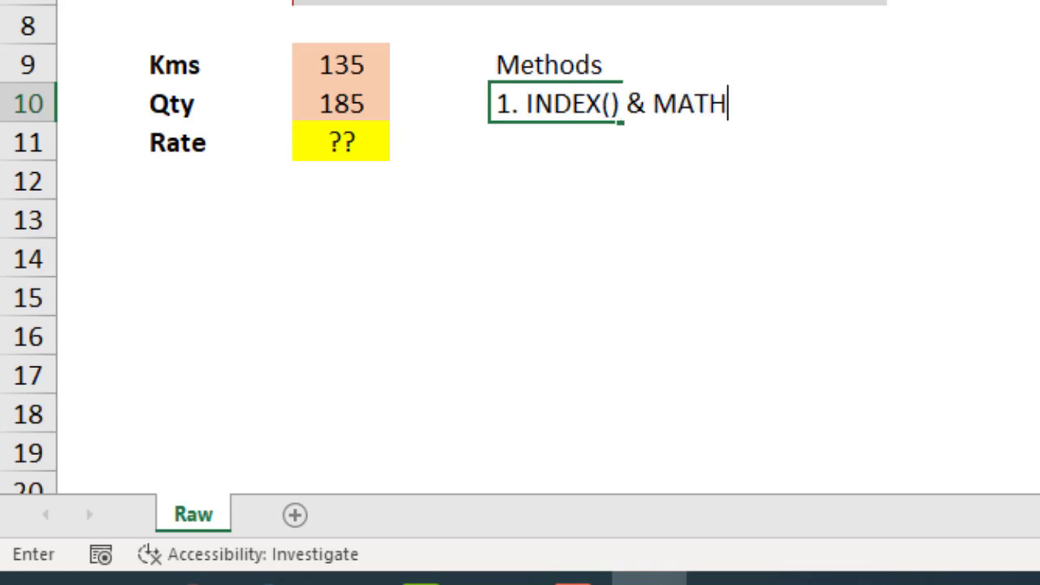
text(C())
key(BackSpace)
key(BackSpace)
key(Left)
key(Delete)
key(BackSpace)
text(CH())
key(Return)
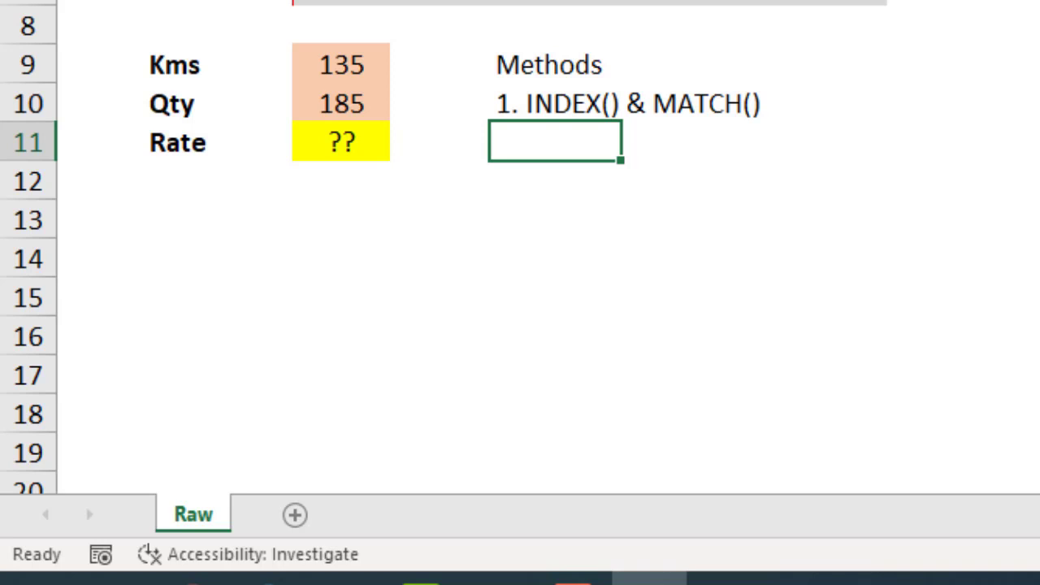
- Append '- Supporting Column & Row' to the first method line and start '2.' below
key(Up)
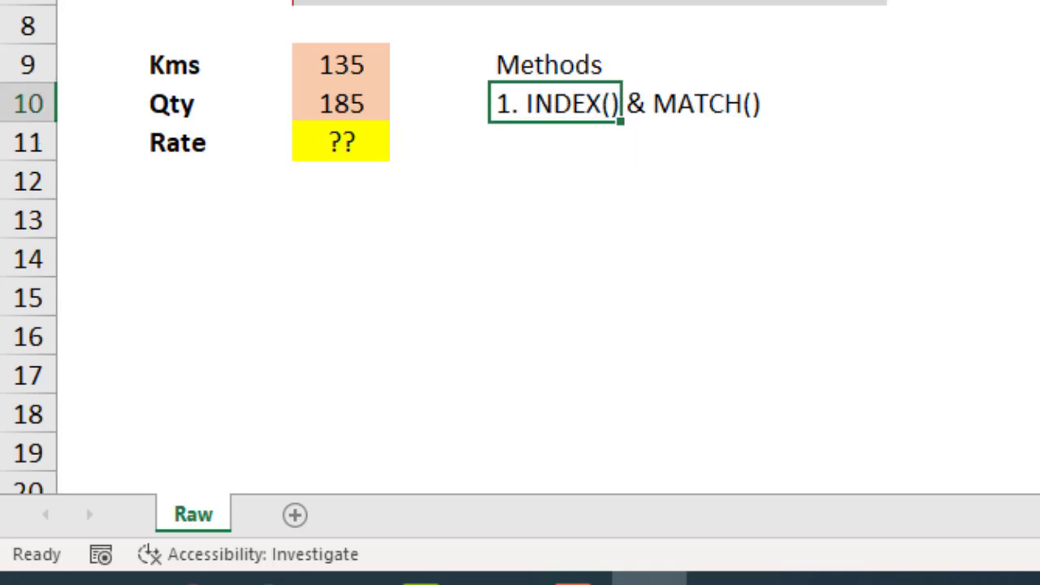
key(F2)
text(- Suppo)
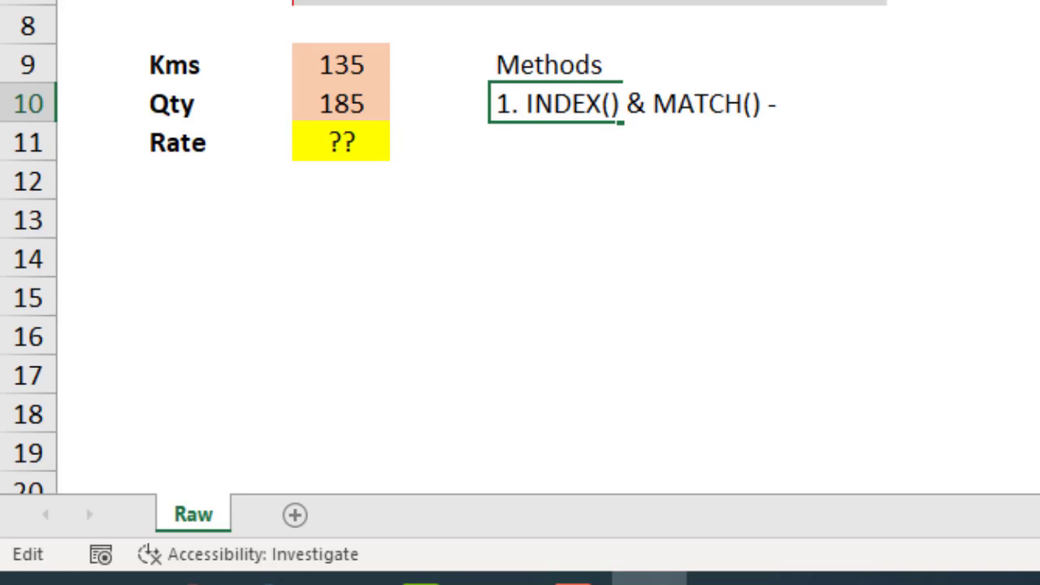
text(rting Col)
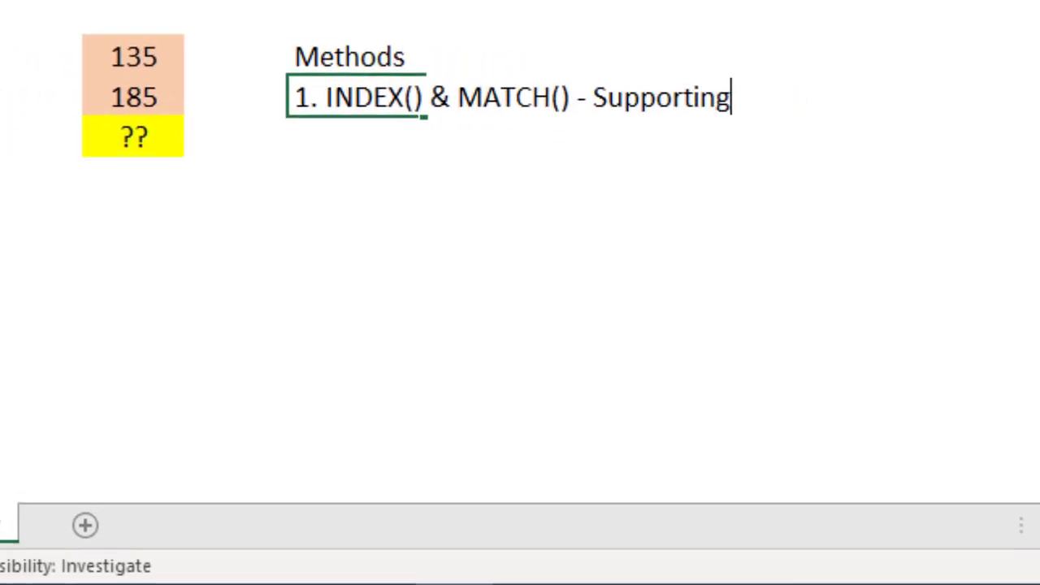
text(y)
key(BackSpace)
key(BackSpace)
key(BackSpace)
key(BackSpace)
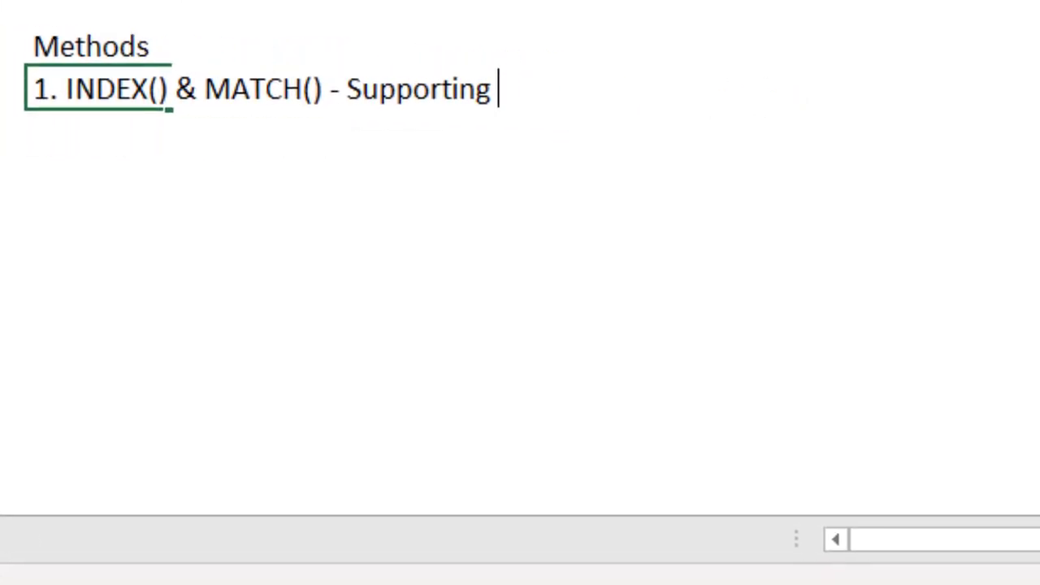
text(Column & Row)
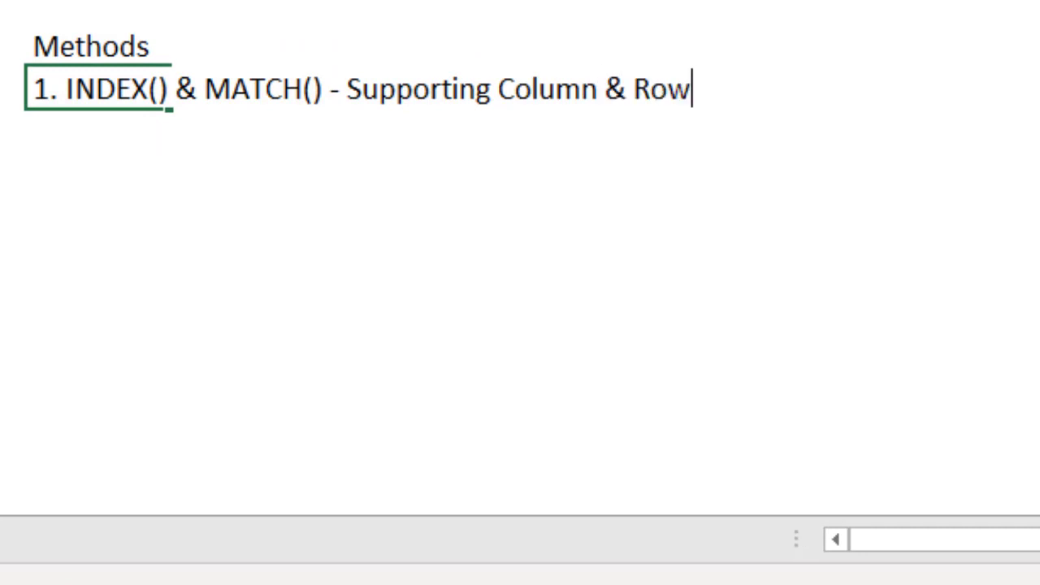
key(Return)
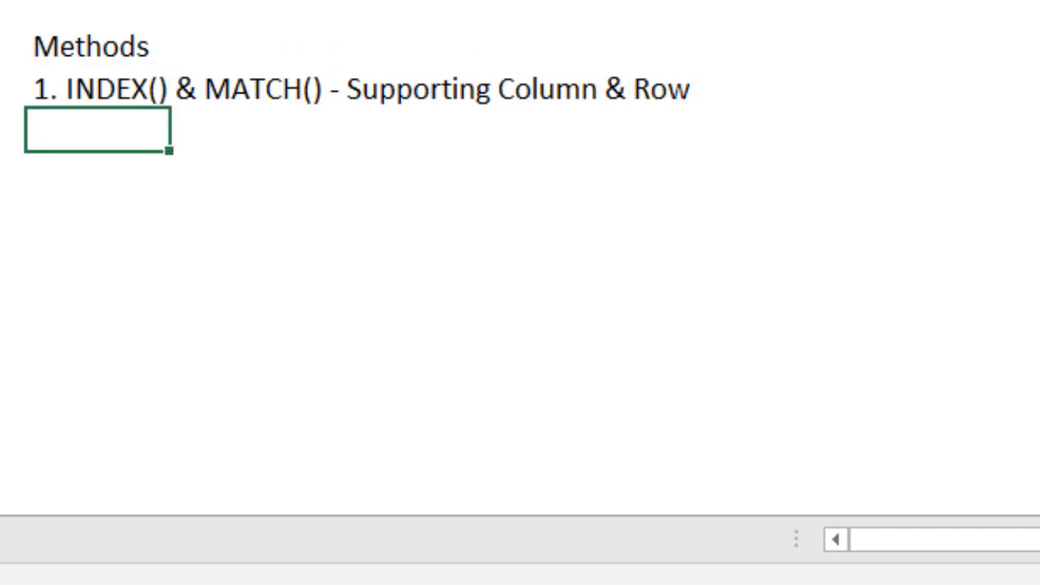
text(2.)
- Copy method 1 below and reword it as '2. INDEX() & MATCH() - Without Supporting Column & Row'
key(Escape)
key(Up)
key(ctrl+c)
key(Down)
key(ctrl+v)
key(F2)
key(Left)
key(Left)
key(Left)
key(Left)
key(Left)
key(ctrl+Left)
key(ctrl+Left)
key(ctrl+Left)
key(ctrl+Left)
key(ctrl+Left)
key(ctrl+Left)
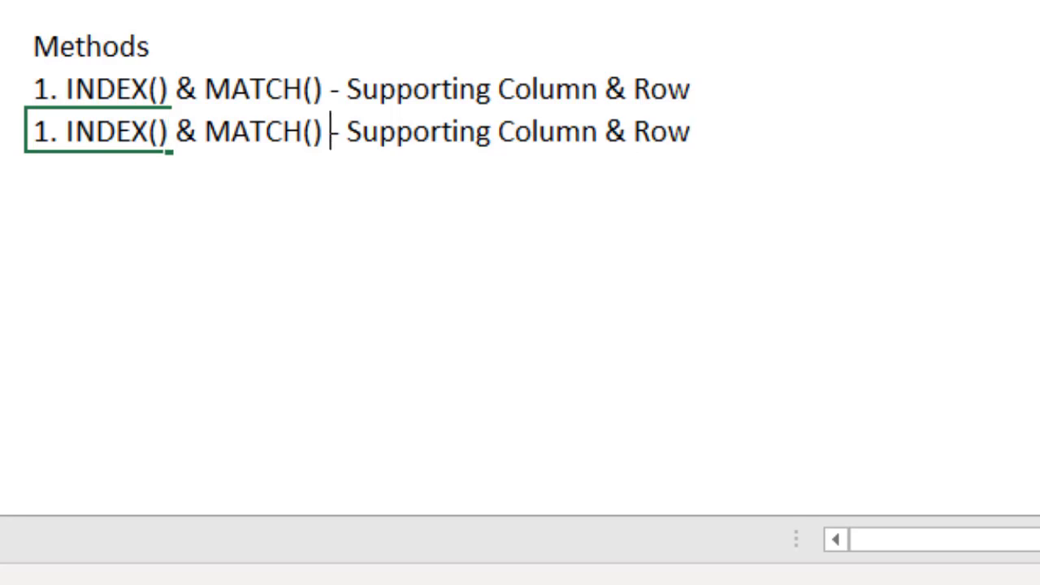
key(shift+Left)
text(2)
key(ctrl+Right)
key(ctrl+Right)
key(ctrl+Right)
key(ctrl+Right)
text(Without)
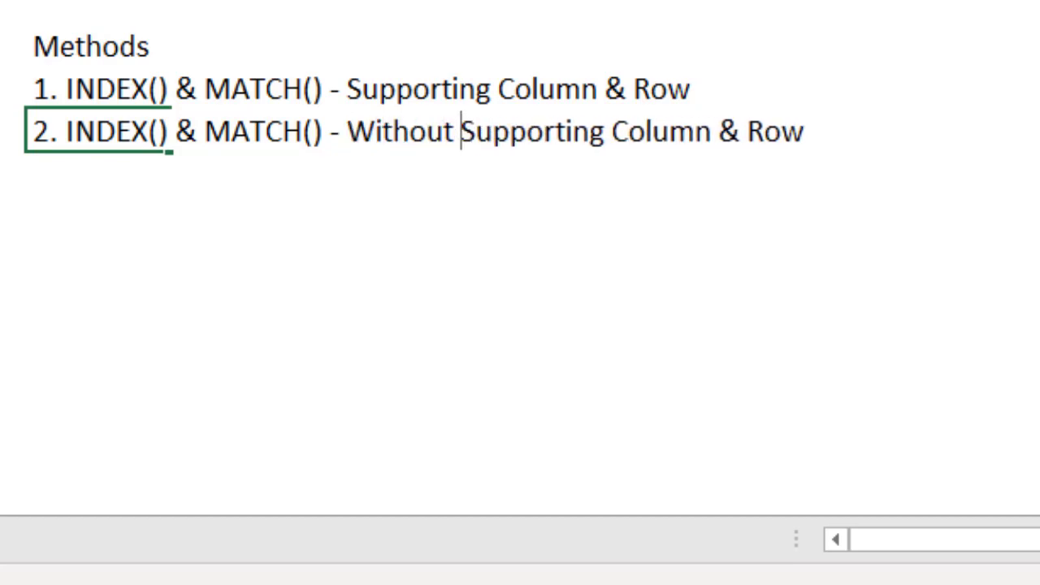
- Add the line 'LEFT() & FIND()' beneath method 2
key(Return)
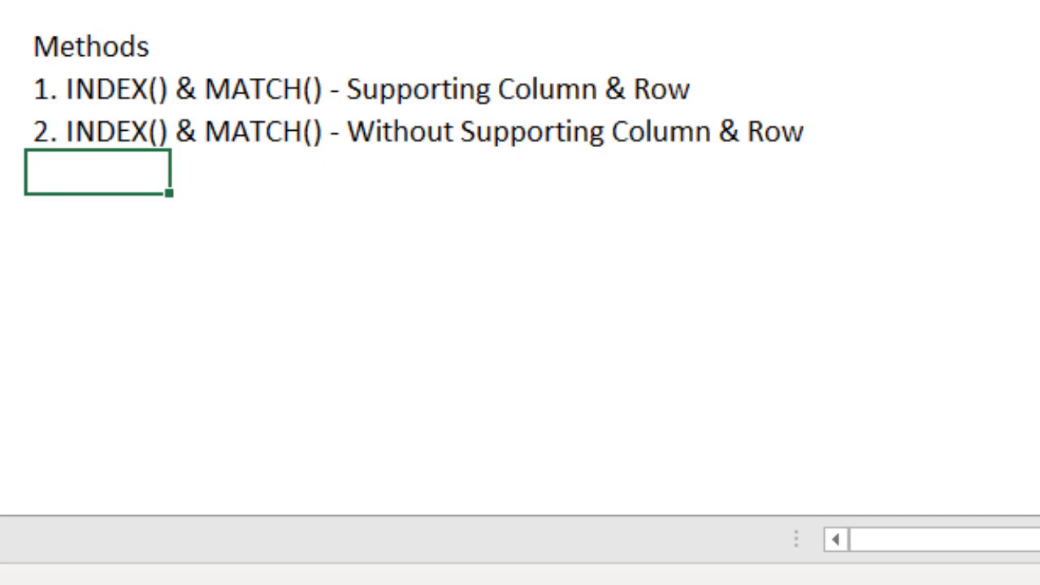
text(LEFT() )
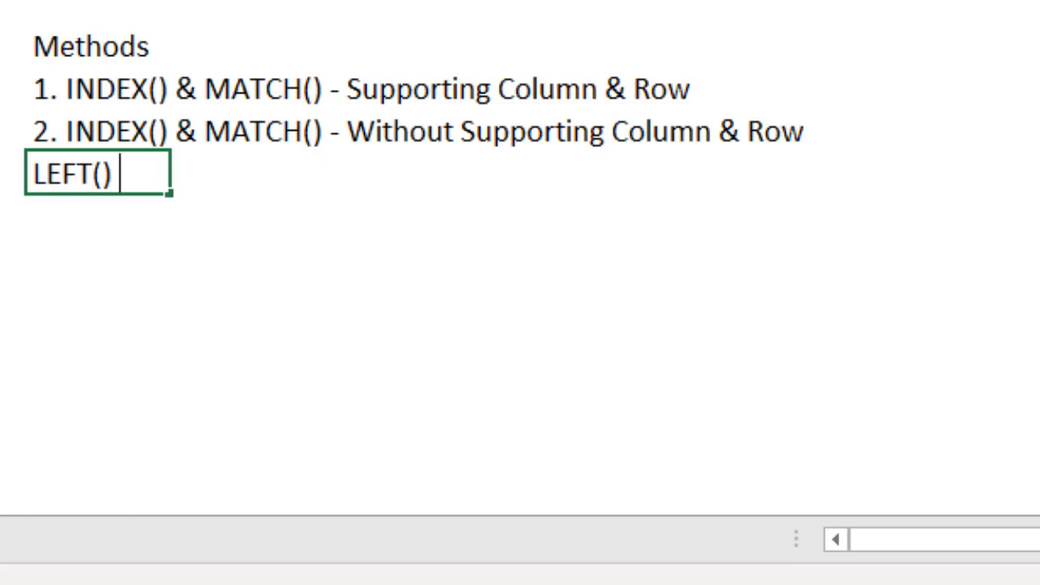
text(& FIND())
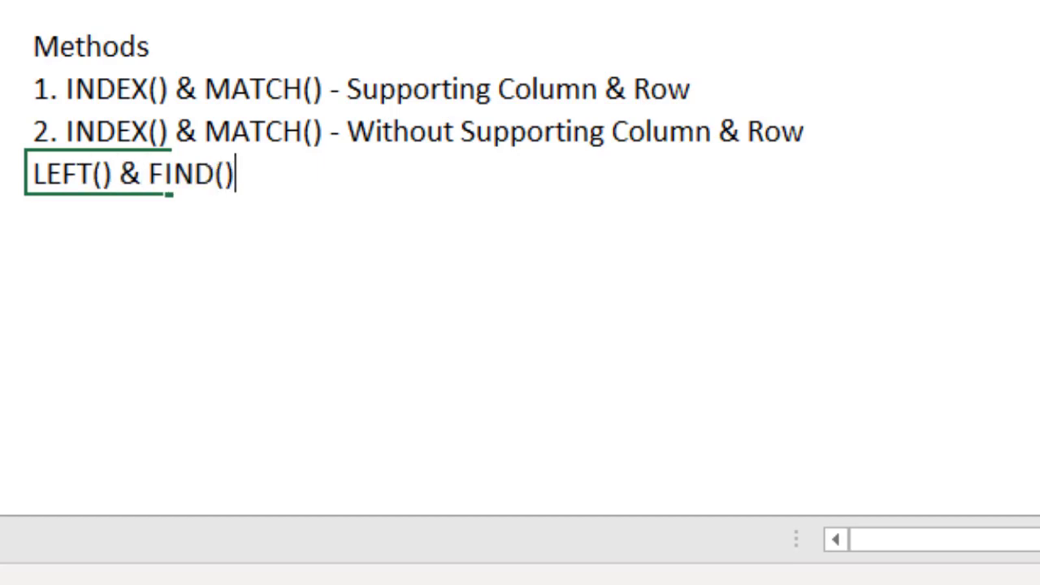
key(Return)
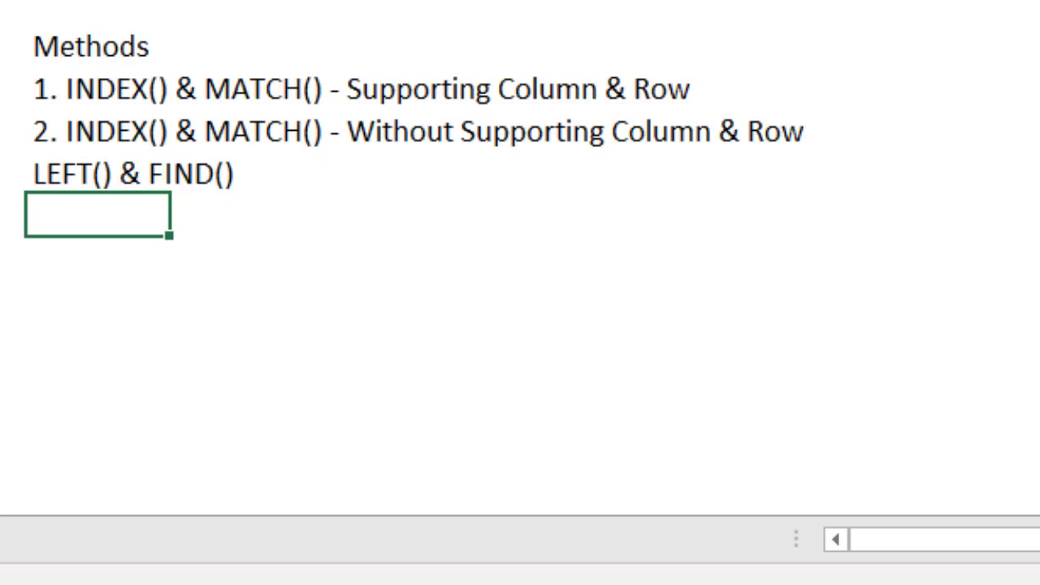
- Copy method 2's two lines below and append '- Defined Names' to the pasted LEFT() & FIND() line
key(Up)
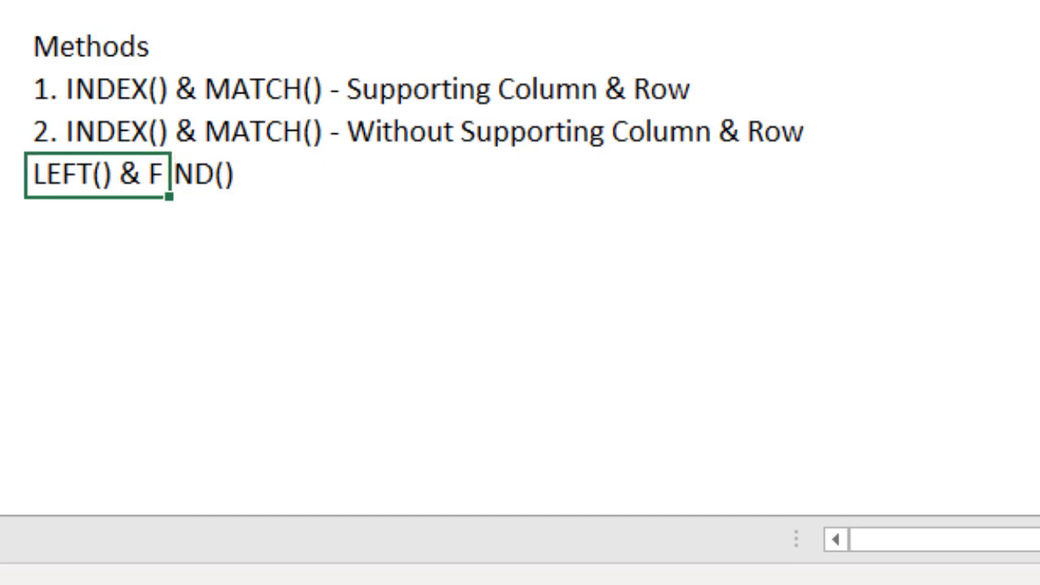
key(Up)
key(shift+Down)
key(ctrl+c)
key(Down)
key(ctrl+v)
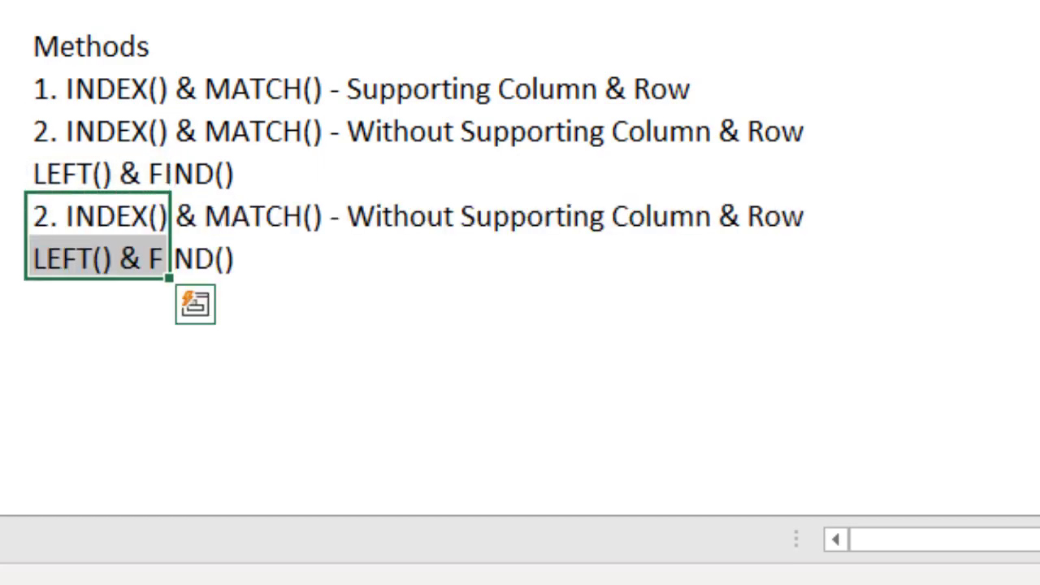
key(Down)
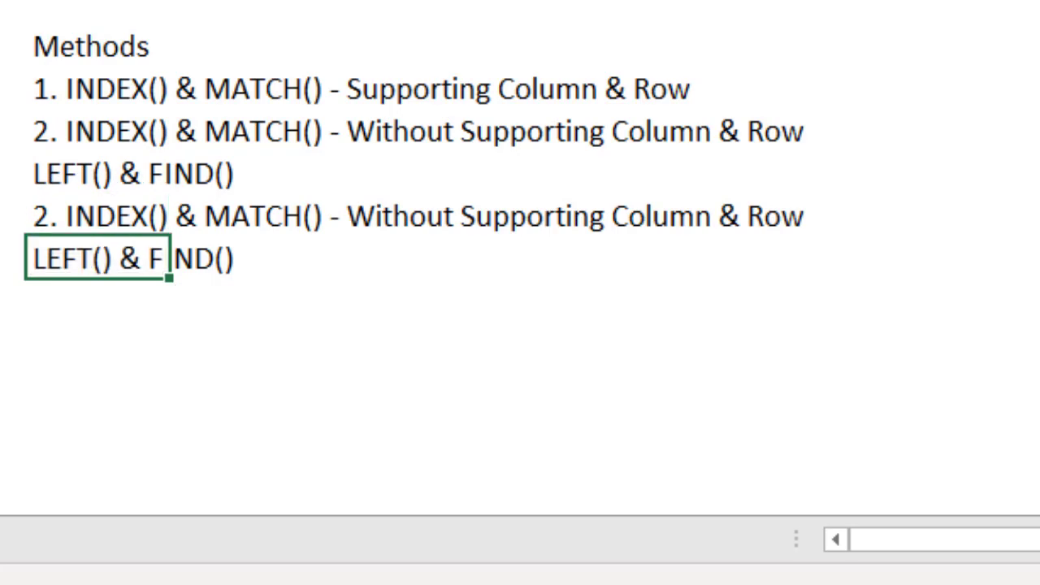
key(F2)
text(- DEFINE)
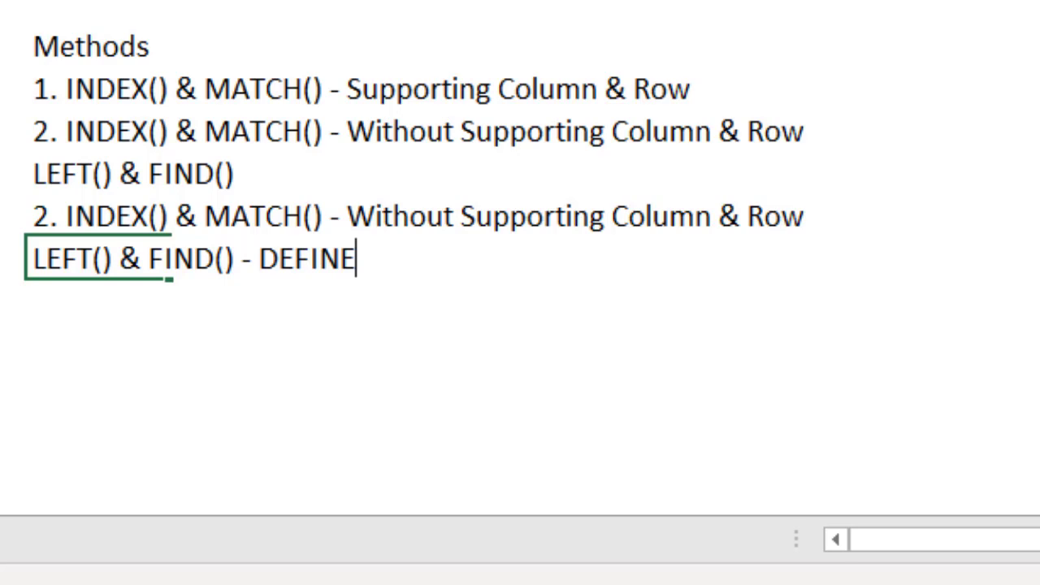
key(BackSpace)
key(BackSpace)
key(BackSpace)
key(BackSpace)
key(BackSpace)
text(efined Names)
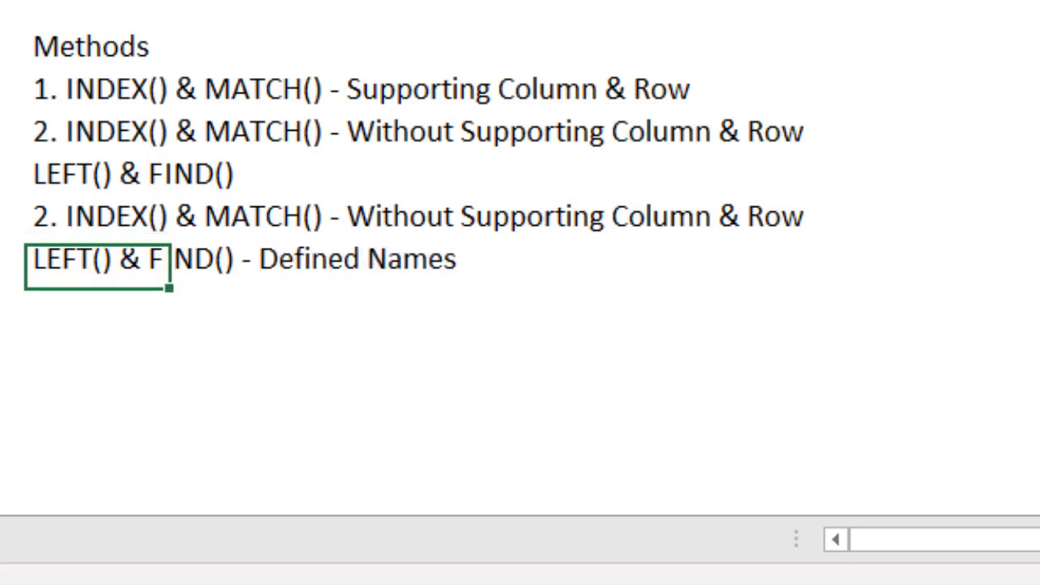
key(Return)
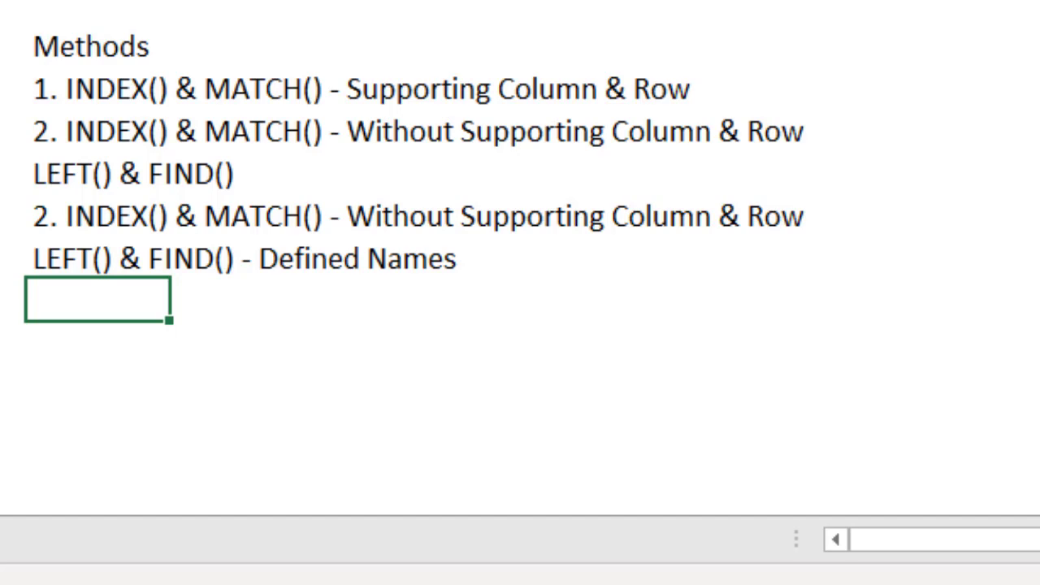
- Renumber the copied title line from 2 to 3
click(97, 216)
key(F2)
click(719, 216)
click(150, 216)
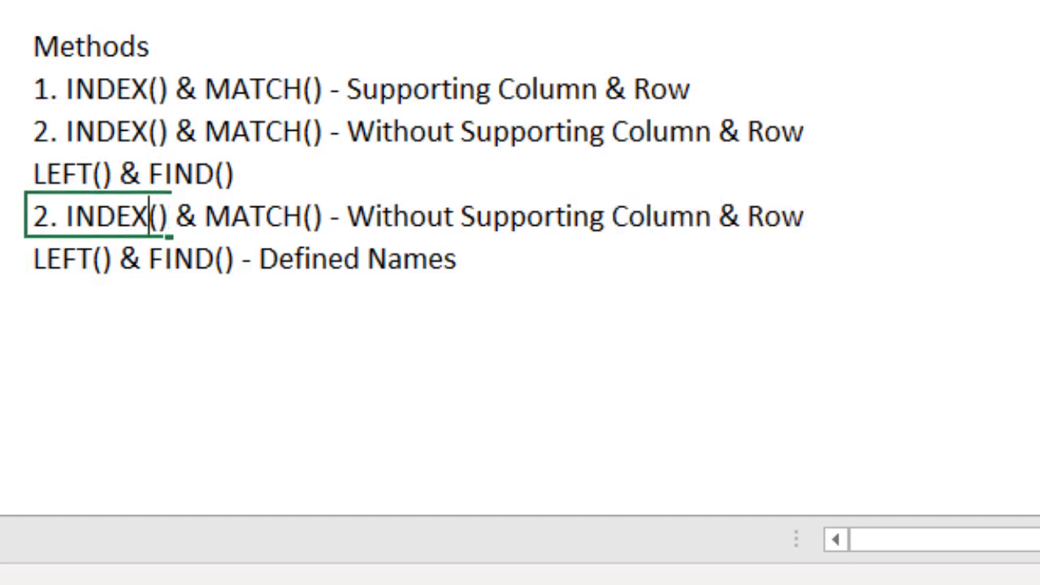
key(Home)
key(shift+Right)
text(3)
key(Return)
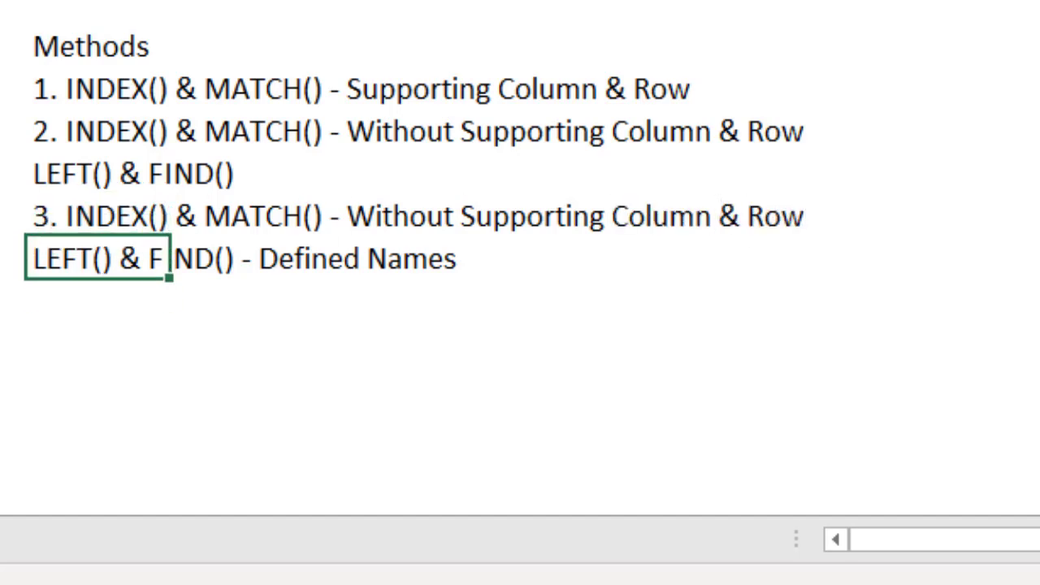
key(Up)
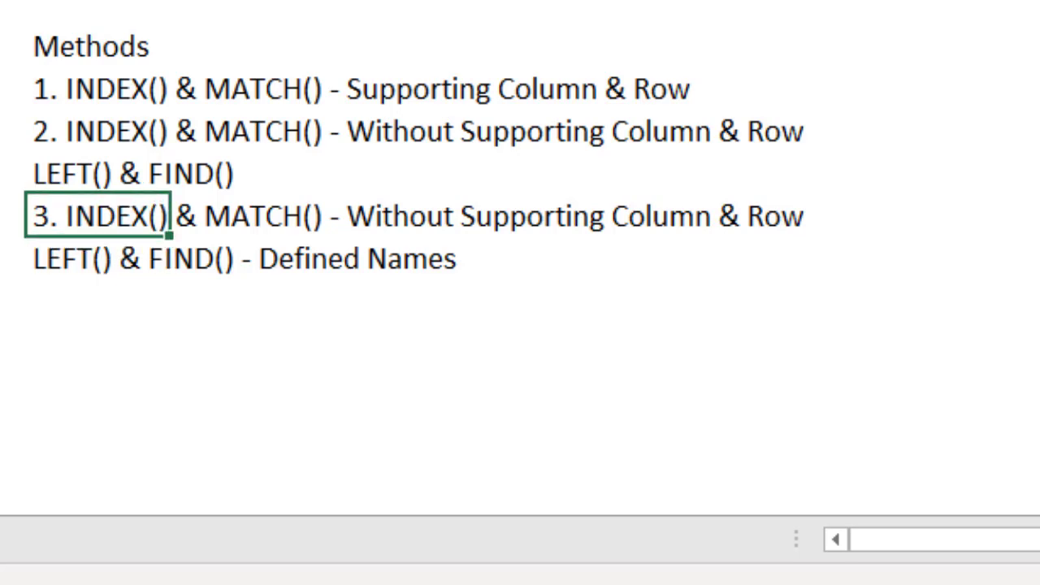
- Copy method 3's two lines below and renumber the new title line to 4
key(shift+Down)
key(ctrl+c)
key(Down)
key(Down)
key(ctrl+v)
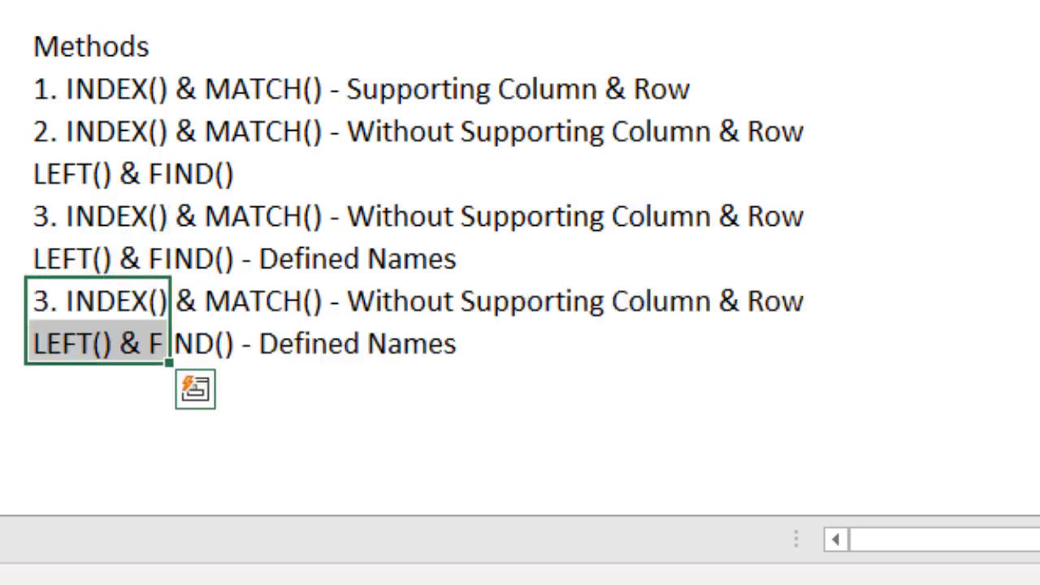
key(Up)
key(Down)
key(F2)
key(ctrl+Left)
key(ctrl+Left)
key(ctrl+Left)
key(ctrl+Left)
key(ctrl+Left)
key(ctrl+Left)
key(ctrl+Left)
key(ctrl+Left)
key(ctrl+Left)
key(ctrl+Left)
key(ctrl+Left)
key(ctrl+Left)
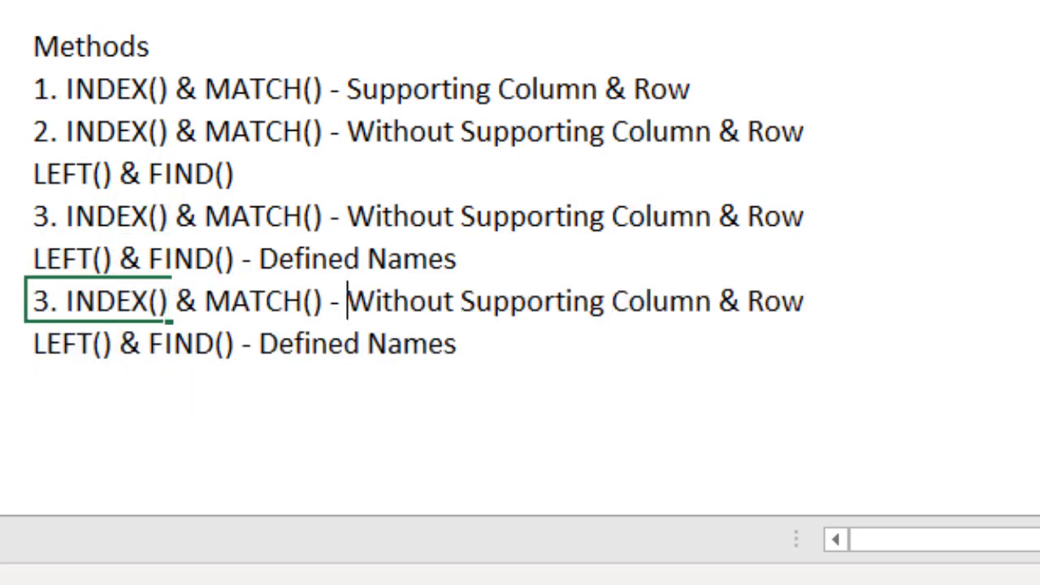
key(shift+Left)
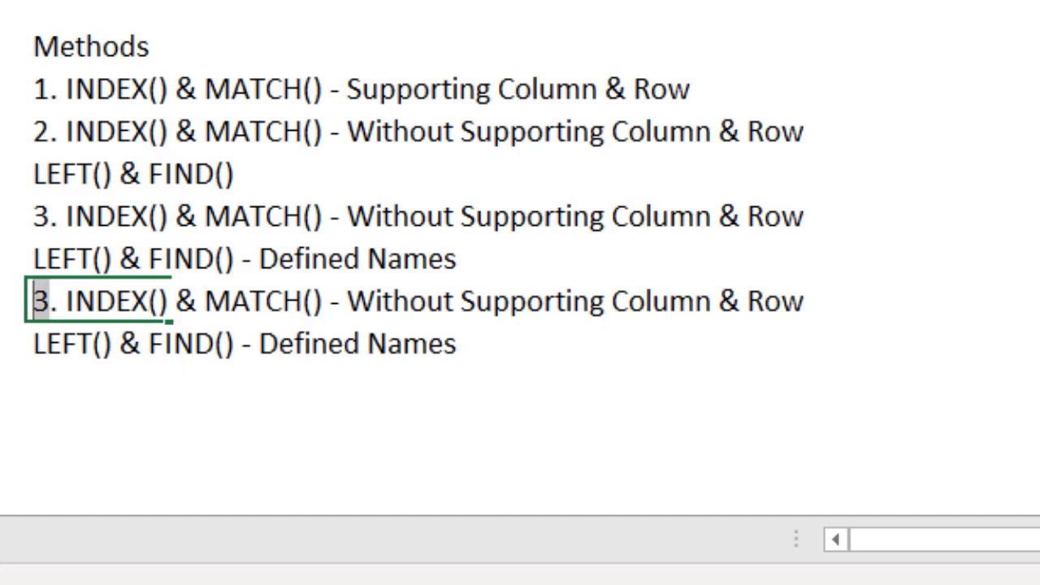
text(4)
key(Return)
- Replace 'Defined Names' with 'LET()' so the line reads 'LEFT() & FIND() - LET()'
key(F2)
key(ctrl+shift+Left)
key(ctrl+shift+Left)
key(ctrl+shift+Left)
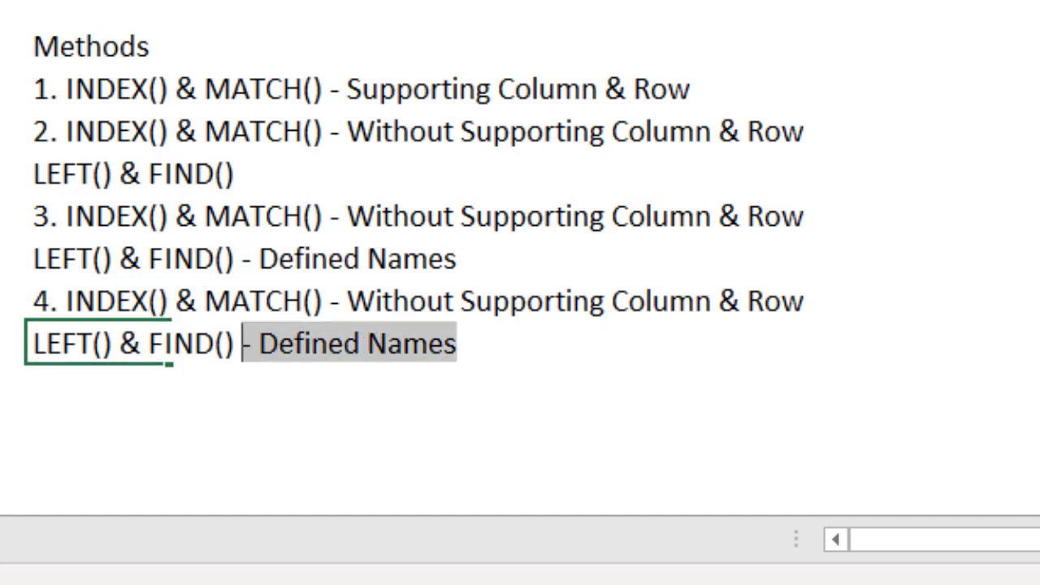
key(ctrl+shift+Right)
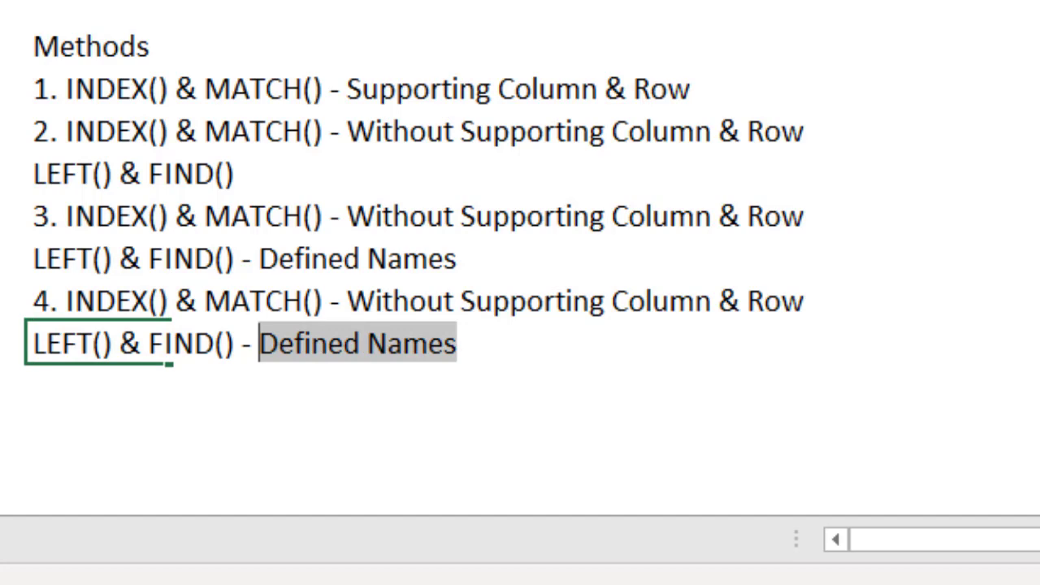
text(LEF)
key(BackSpace)
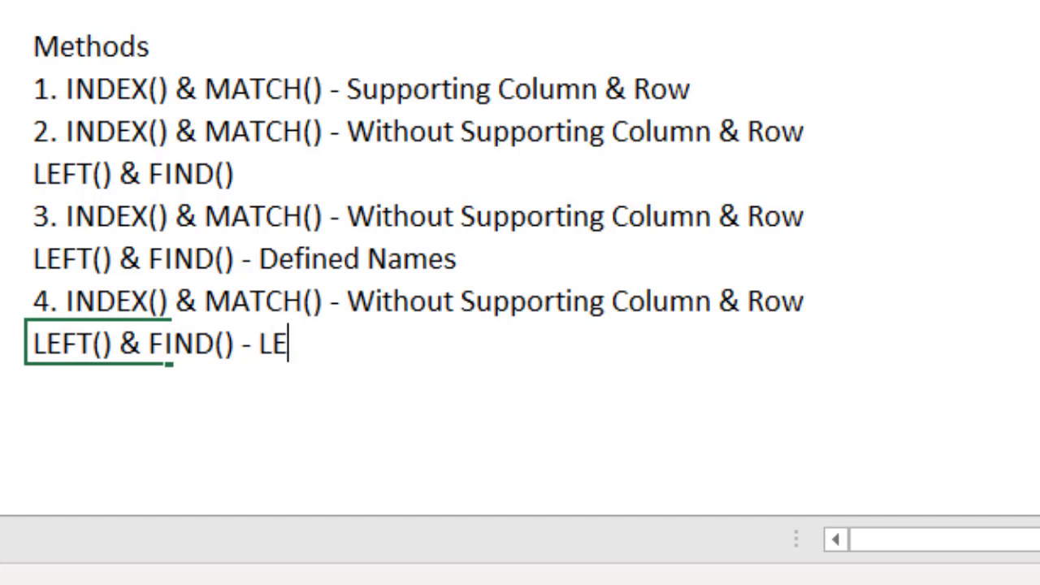
text(T())
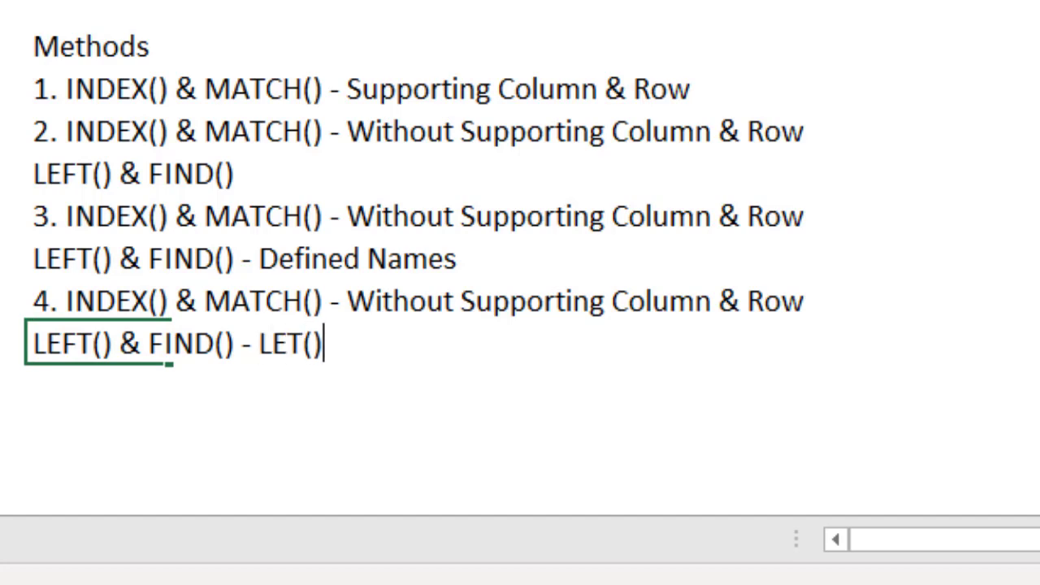
key(Return)
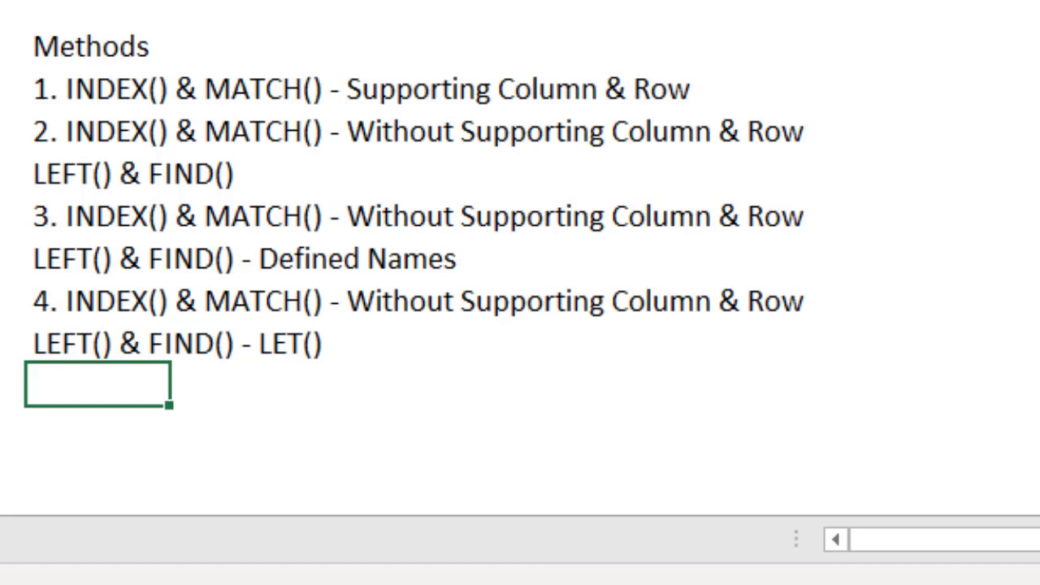
- Apply bold and italic formatting to the 'Methods' heading cell with Ctrl+B and Ctrl+I
key(ctrl+Up)
key(ctrl+Up)
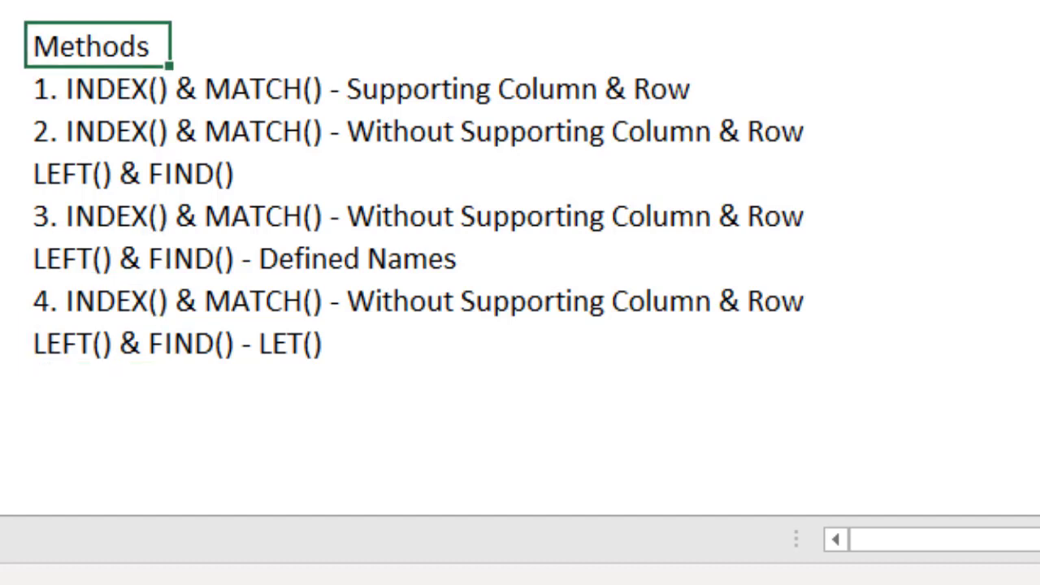
key(ctrl+b)
key(ctrl+i)
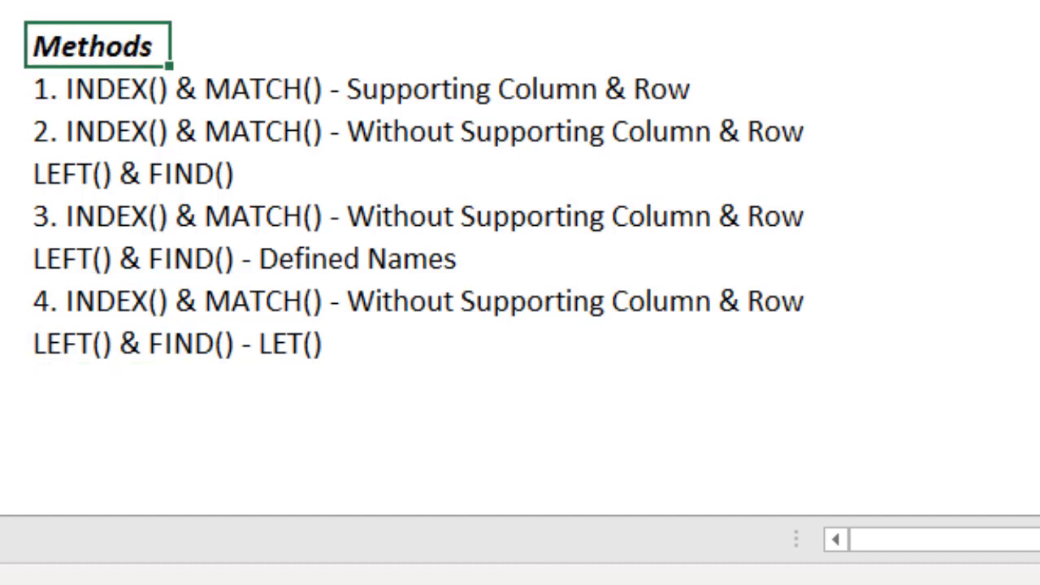